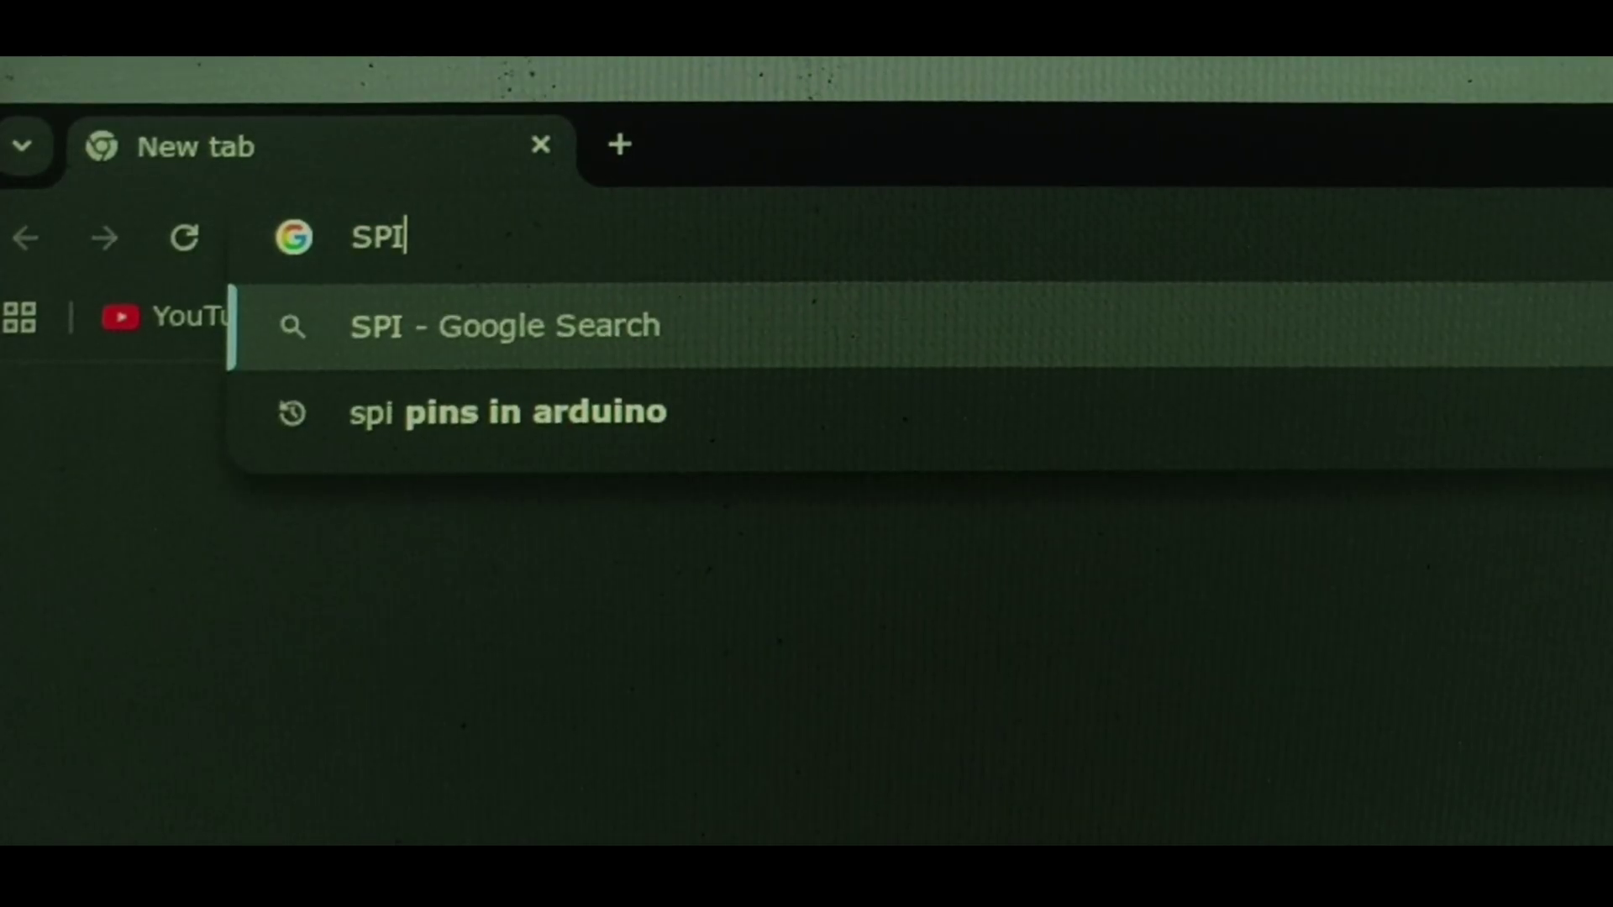
pyautogui.write('DER R')
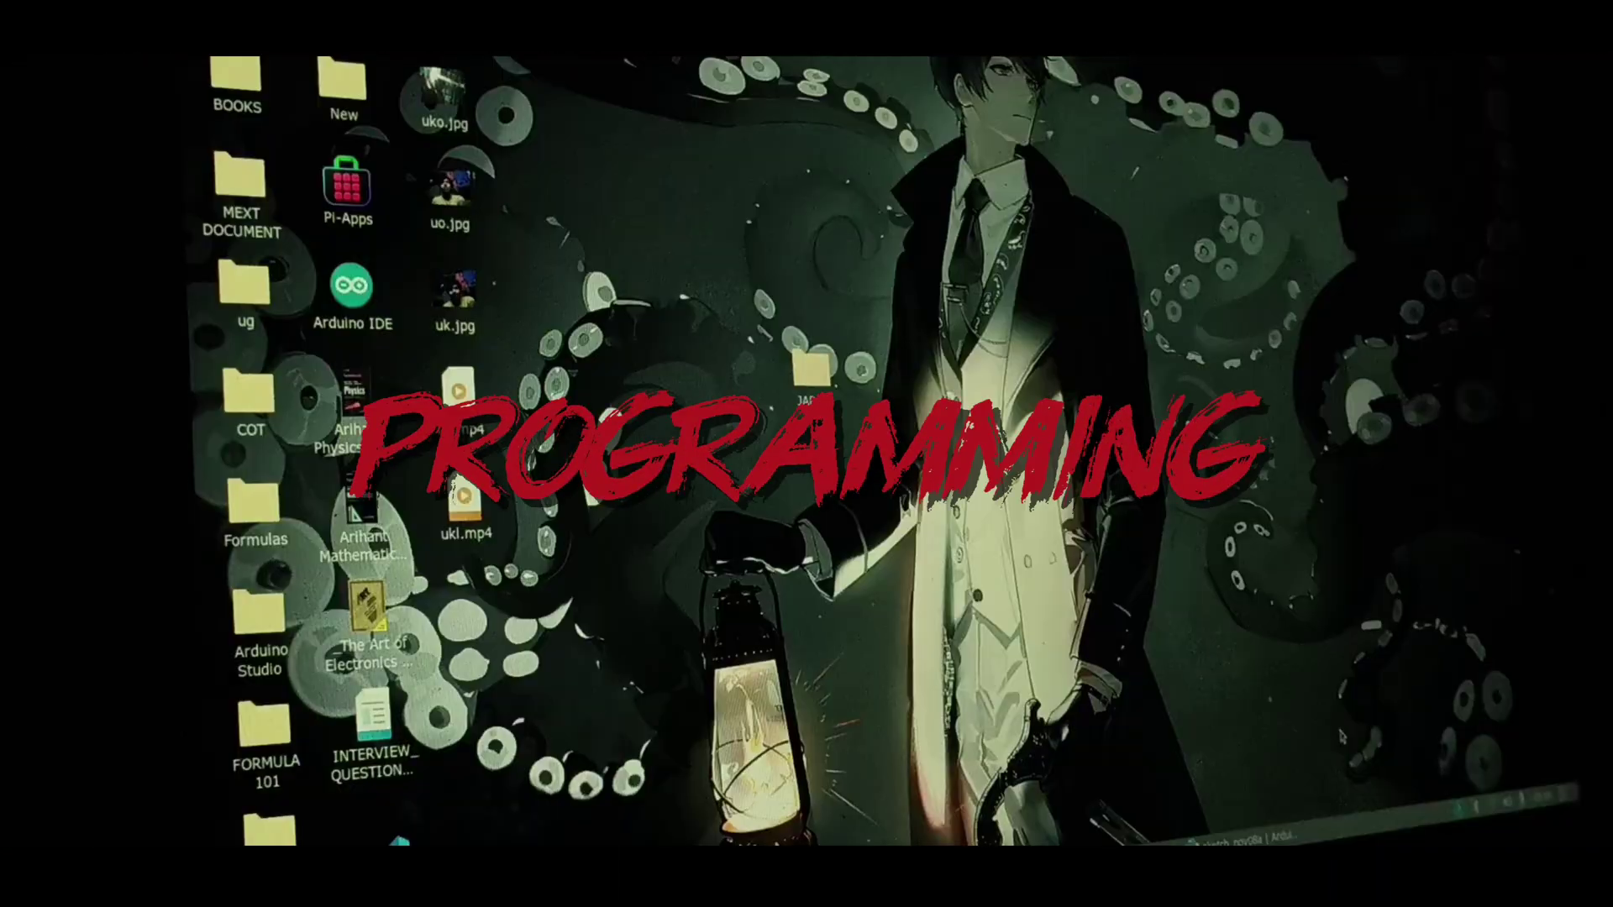
pyautogui.click(1241, 837)
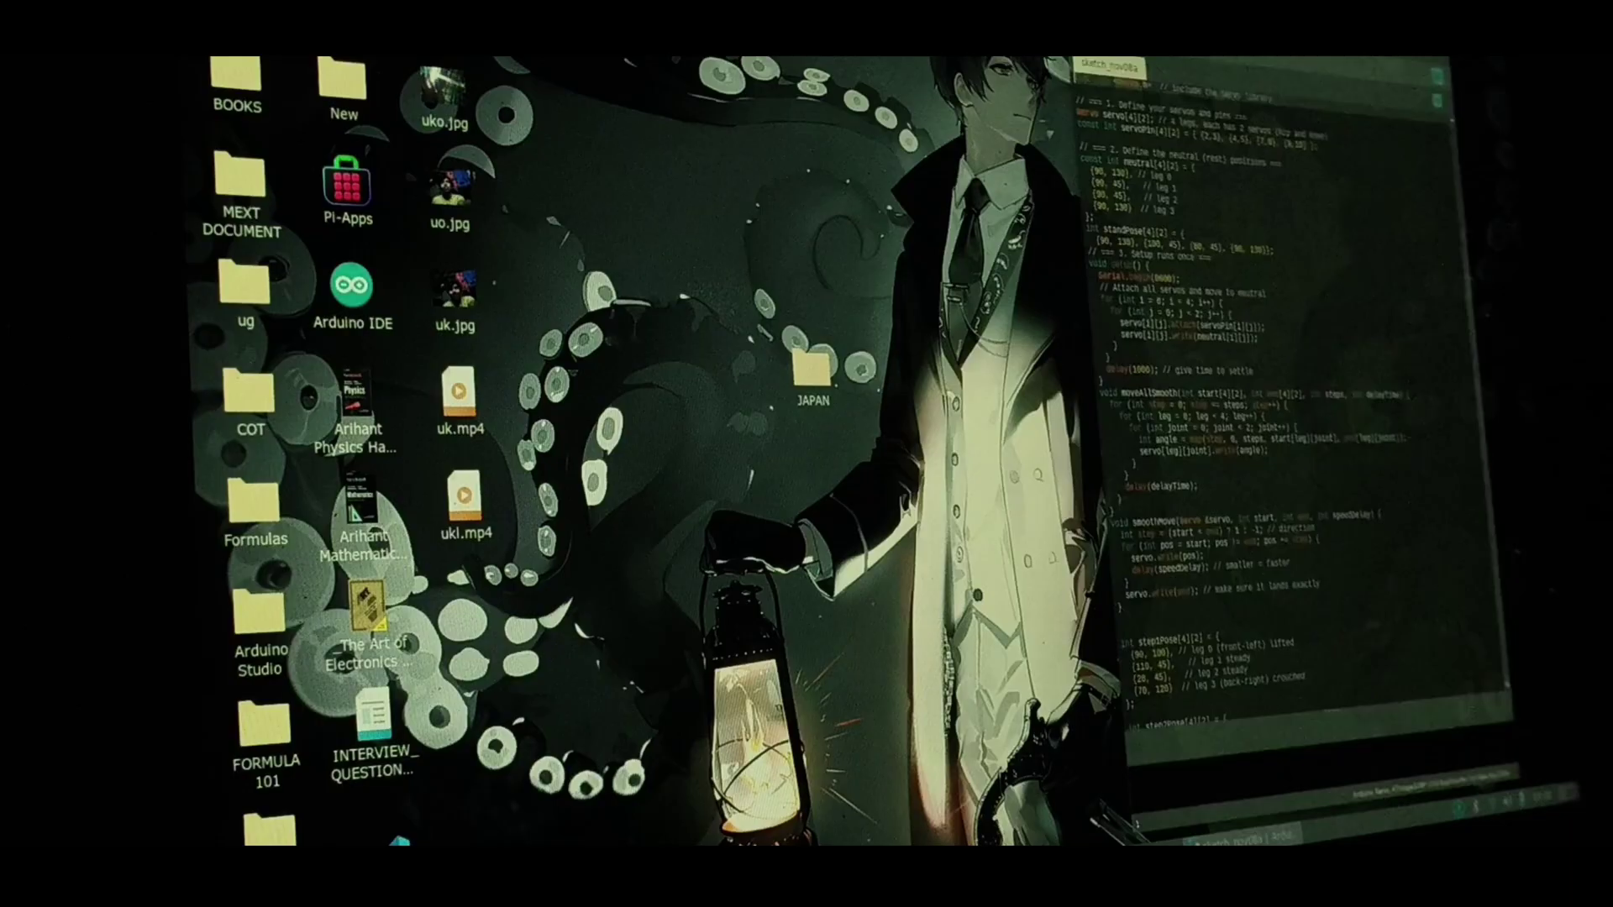